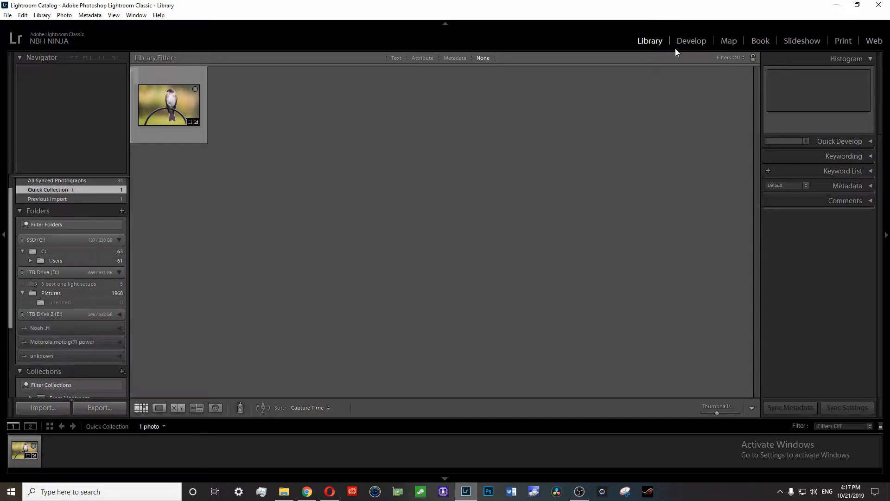
Step: Expand the Smart Collections group in the Collections panel
{"action": "scroll", "coordinate": [74, 242], "scroll_direction": "up", "scroll_amount": 1}
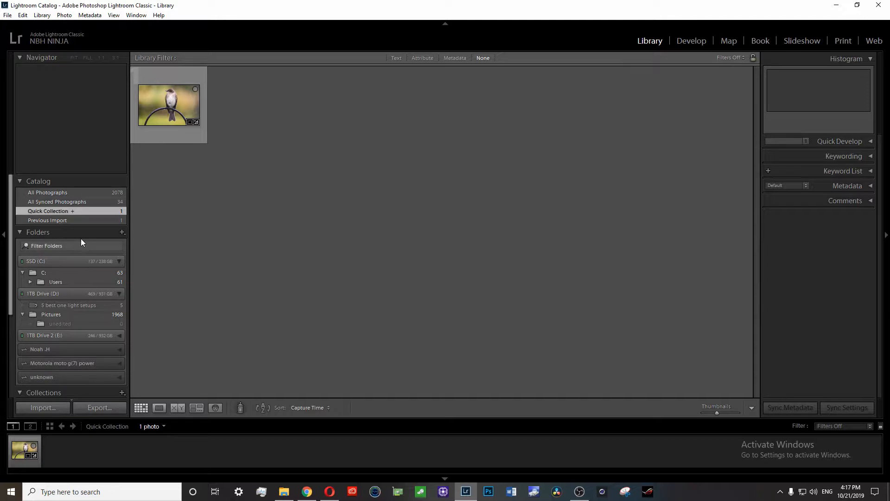
{"action": "scroll", "coordinate": [81, 236], "scroll_direction": "down", "scroll_amount": 3}
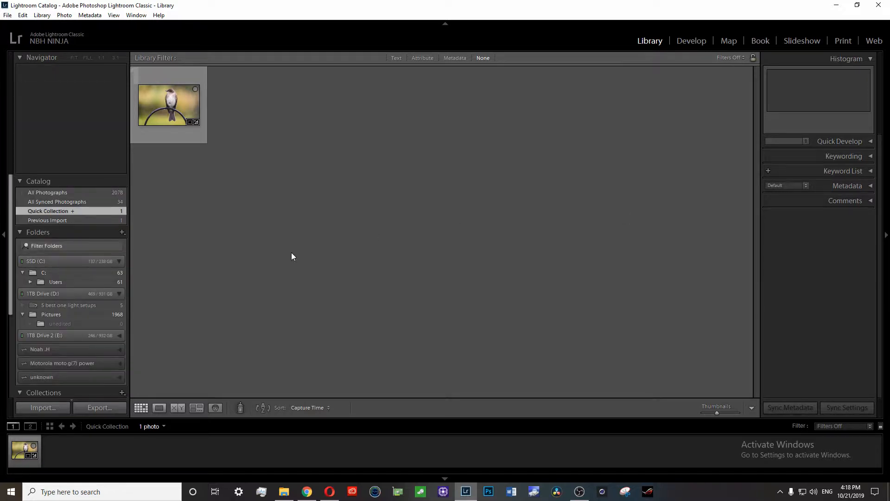
{"action": "scroll", "coordinate": [68, 304], "scroll_direction": "down", "scroll_amount": 2}
{"action": "right_click", "coordinate": [35, 364]}
{"action": "left_click", "coordinate": [97, 341]}
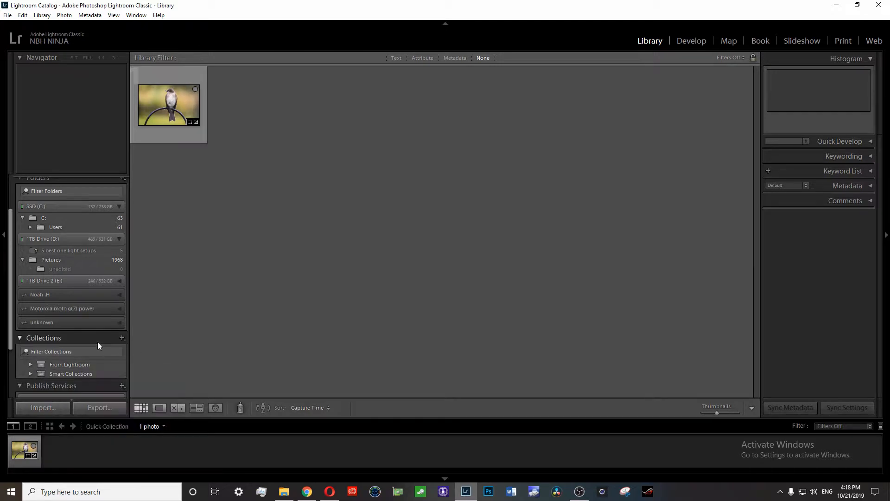
{"action": "left_click", "coordinate": [29, 341]}
{"action": "left_click", "coordinate": [31, 374]}
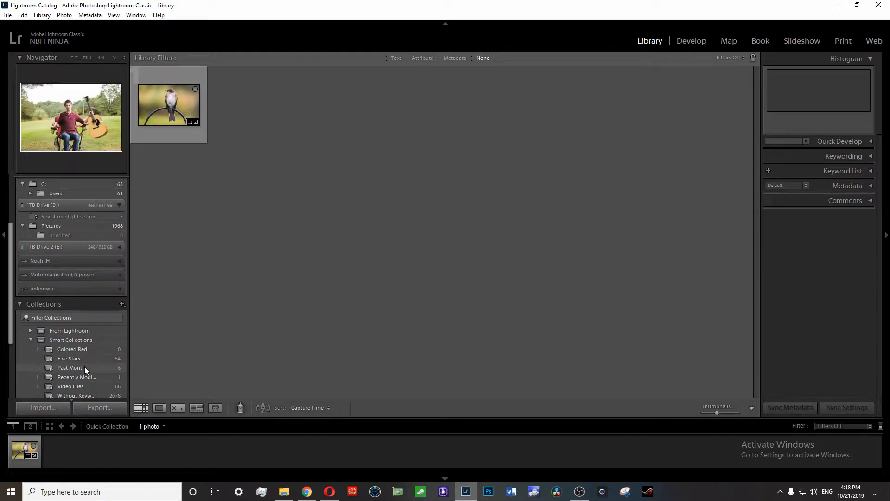
{"action": "scroll", "coordinate": [85, 333], "scroll_direction": "down", "scroll_amount": 1}
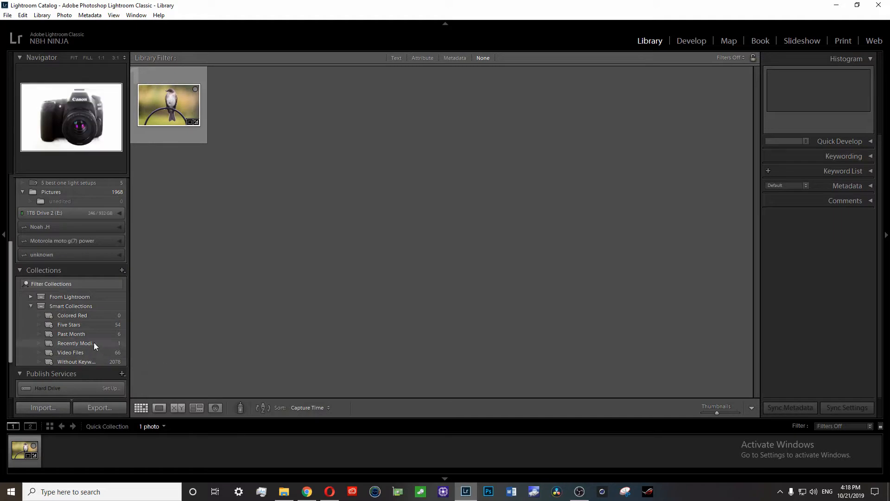
Step: Switch to the Develop module, select the bird photo, and rate it five stars
{"action": "left_click", "coordinate": [694, 44]}
{"action": "scroll", "coordinate": [55, 325], "scroll_direction": "down", "scroll_amount": 1}
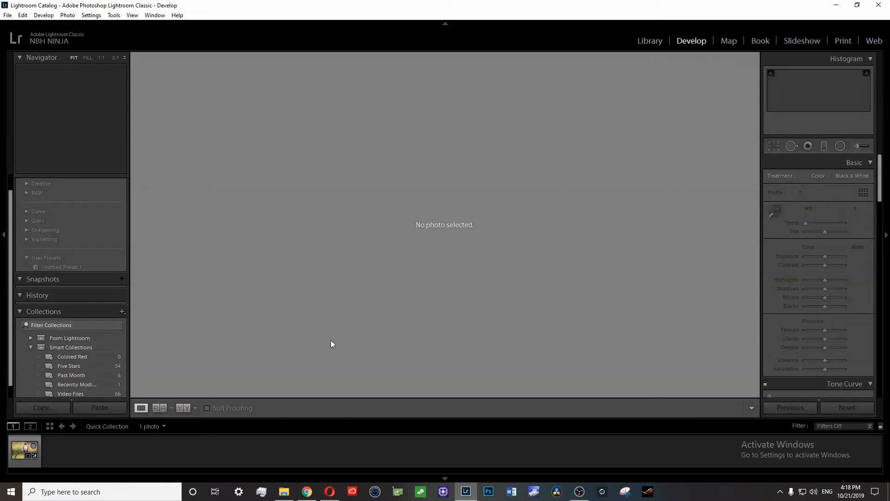
{"action": "scroll", "coordinate": [149, 318], "scroll_direction": "down", "scroll_amount": 1}
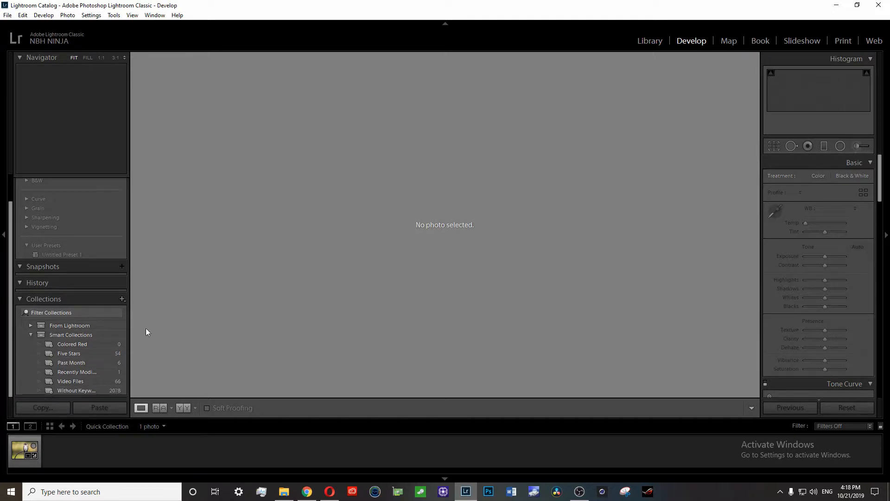
{"action": "left_click", "coordinate": [24, 449]}
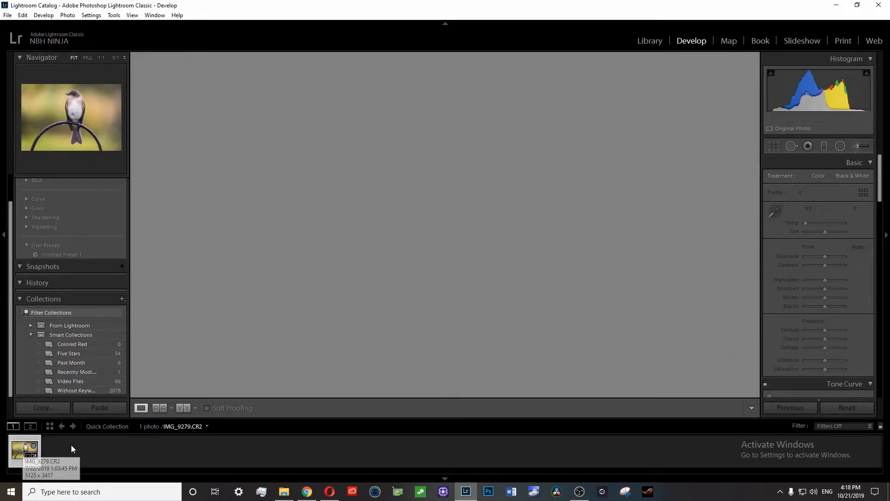
{"action": "key", "text": "5"}
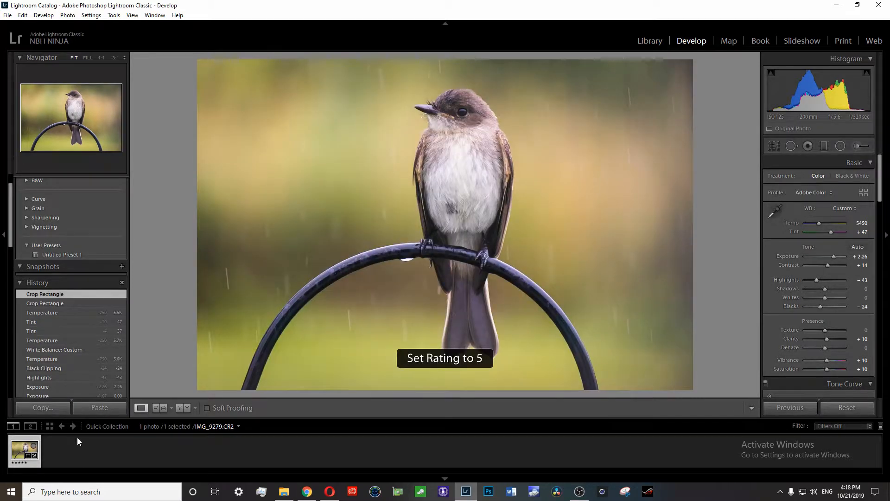
Step: Open the Five Stars smart collection as the photo source
{"action": "scroll", "coordinate": [76, 306], "scroll_direction": "down", "scroll_amount": 8}
{"action": "scroll", "coordinate": [76, 306], "scroll_direction": "down", "scroll_amount": 10}
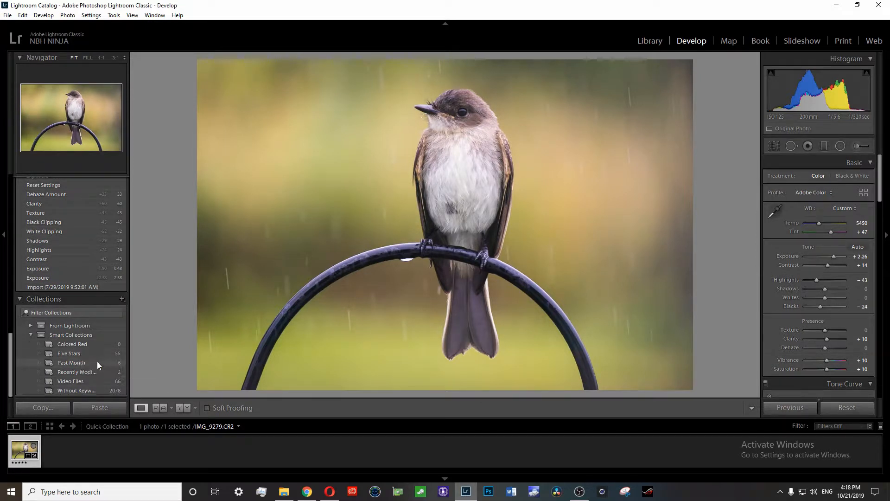
{"action": "left_click", "coordinate": [89, 354]}
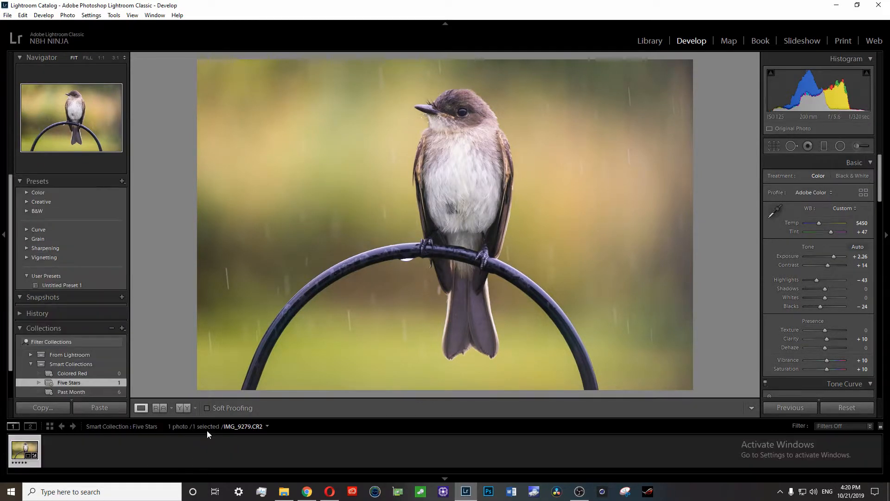
Step: Desaturate the photo by setting Vibrance and Saturation to -100
{"action": "left_click", "coordinate": [267, 427]}
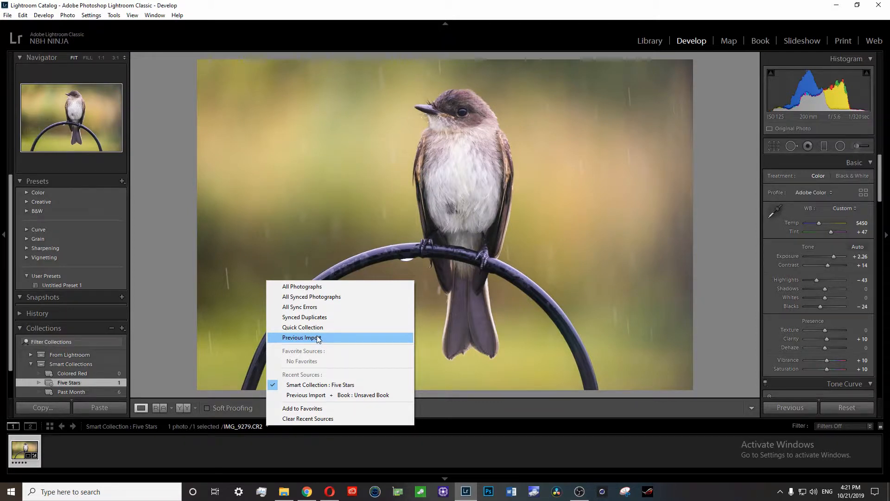
{"action": "left_click", "coordinate": [245, 366]}
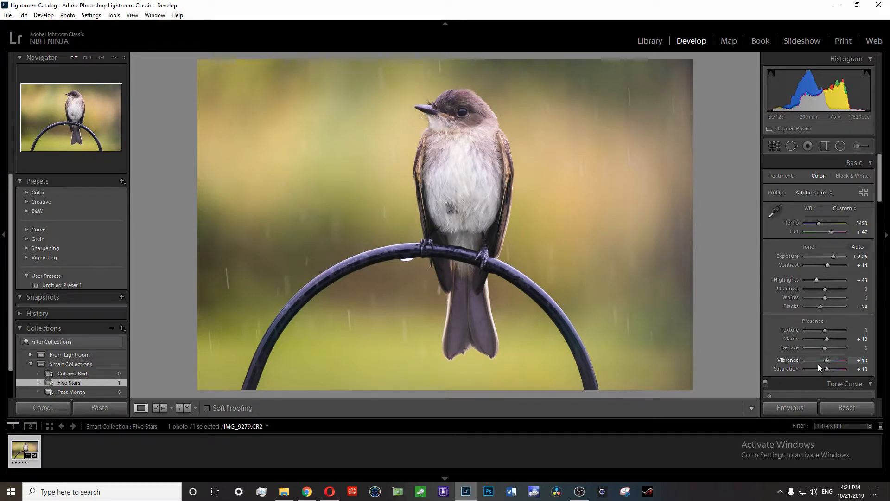
{"action": "left_click_drag", "start_coordinate": [827, 360], "coordinate": [769, 368]}
{"action": "left_click_drag", "start_coordinate": [827, 369], "coordinate": [600, 376]}
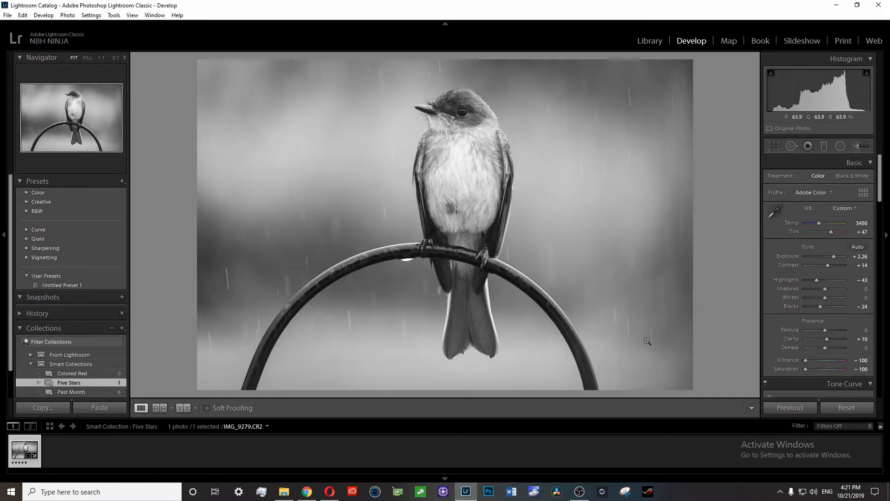
Step: Switch the treatment to Black & White and toggle it back to color
{"action": "left_click", "coordinate": [856, 175]}
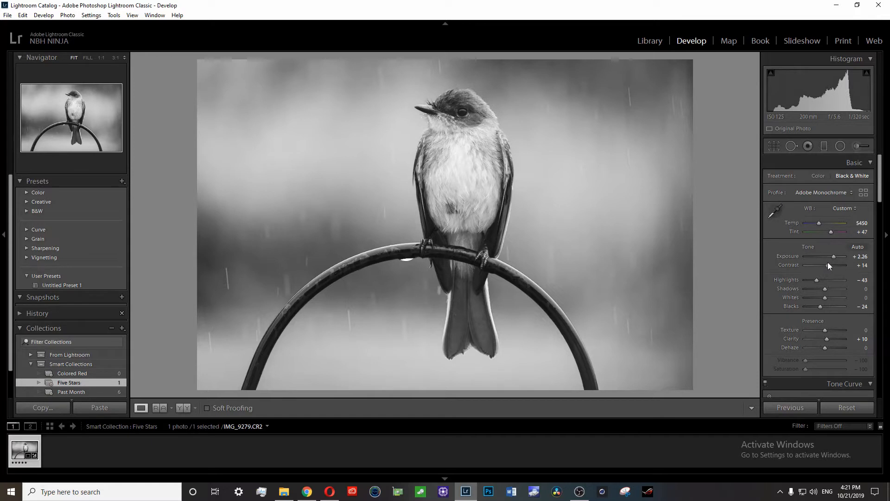
{"action": "key", "text": "v"}
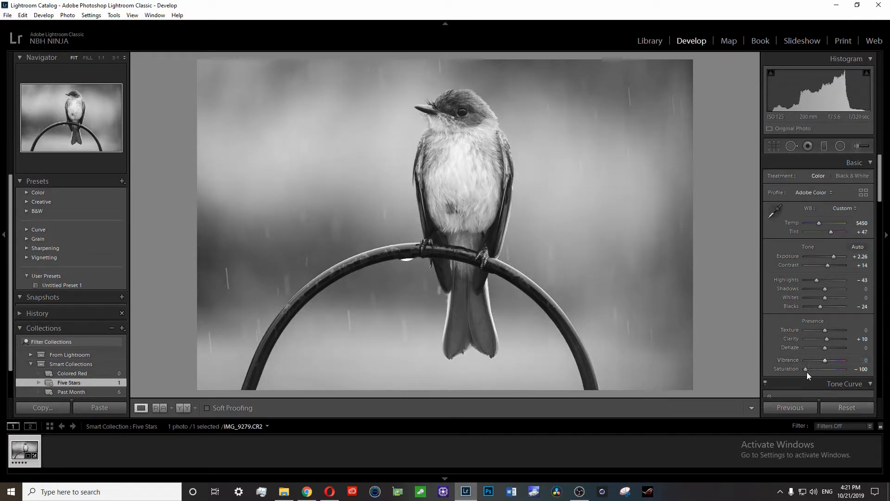
Step: Reset Saturation to 0 and reapply the Black & White treatment
{"action": "double_click", "coordinate": [805, 369]}
{"action": "left_click", "coordinate": [852, 176]}
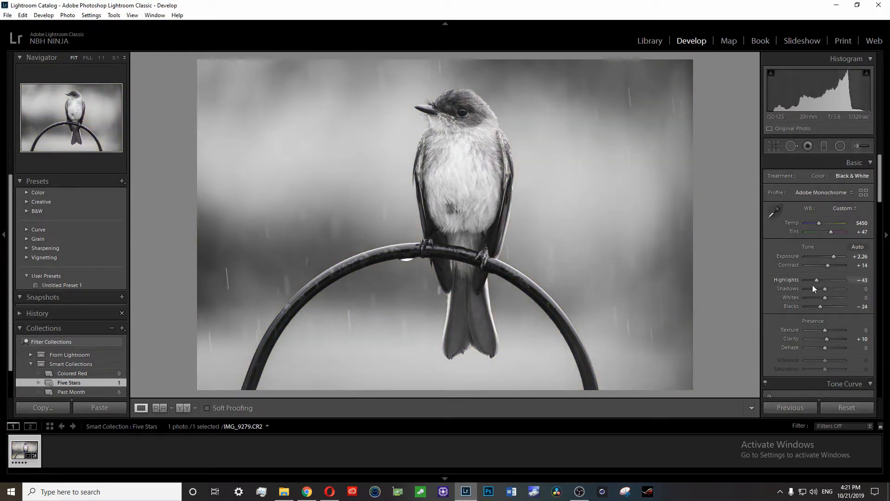
Step: Try setting the Green black-and-white mix slider to -100, then reset it to 0
{"action": "scroll", "coordinate": [814, 287], "scroll_direction": "down", "scroll_amount": 3}
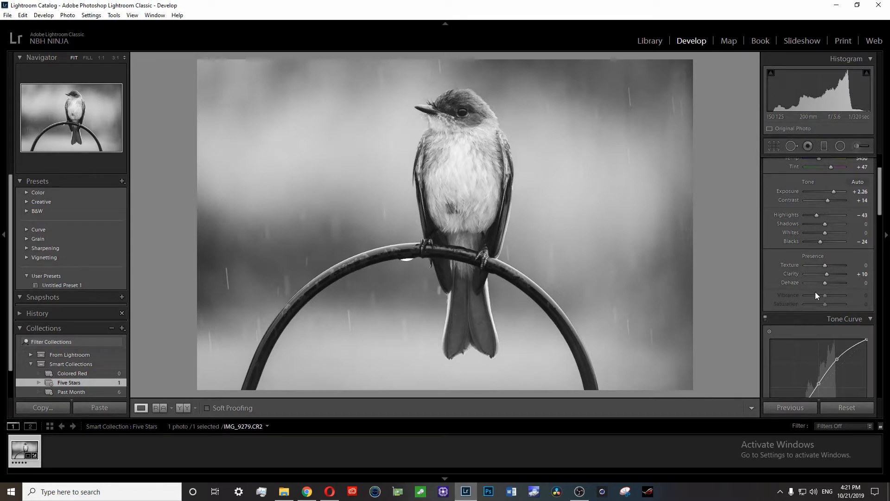
{"action": "scroll", "coordinate": [815, 291], "scroll_direction": "down", "scroll_amount": 10}
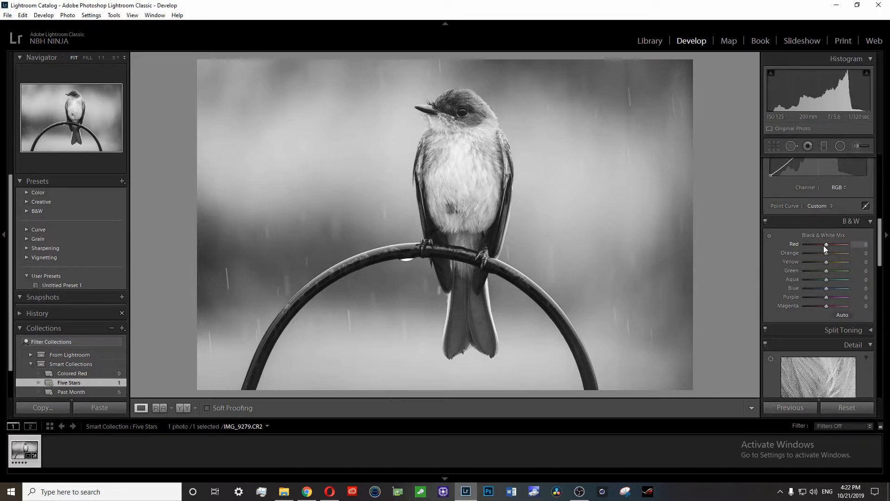
{"action": "left_click_drag", "start_coordinate": [826, 270], "coordinate": [806, 275]}
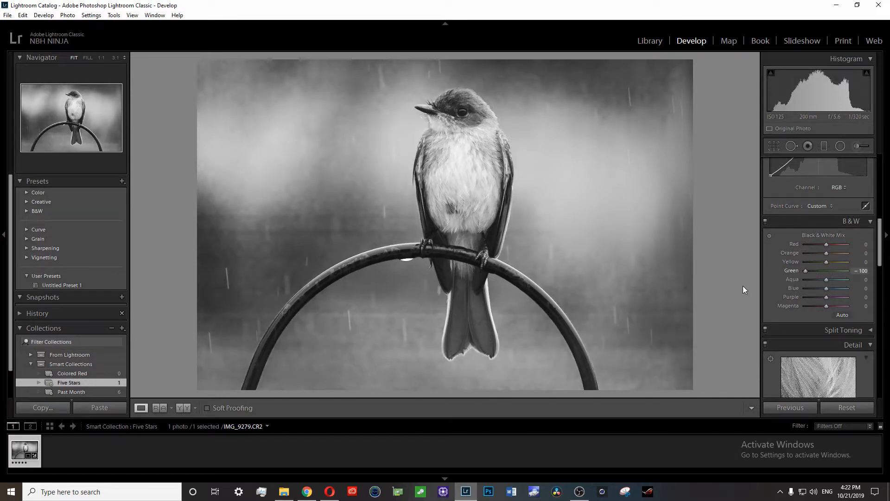
{"action": "double_click", "coordinate": [806, 272]}
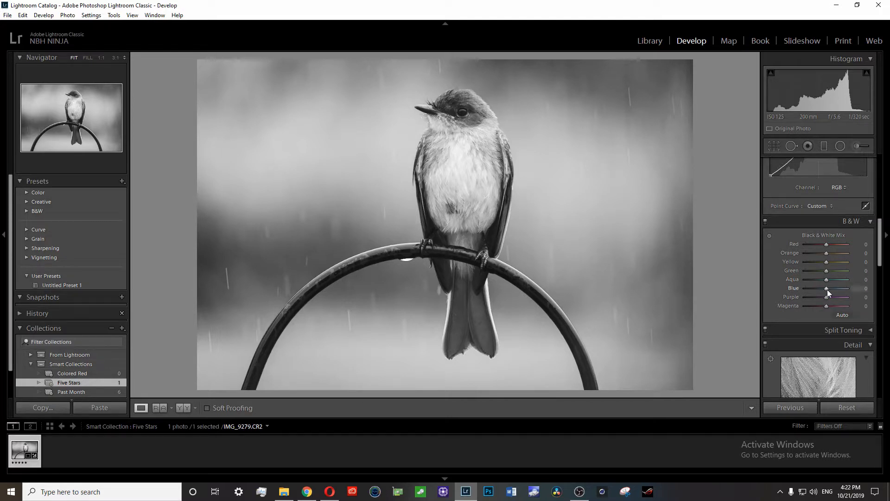
Step: Set the Blue black-and-white mix to +100 and apply the Auto mix
{"action": "left_click_drag", "start_coordinate": [827, 289], "coordinate": [860, 283]}
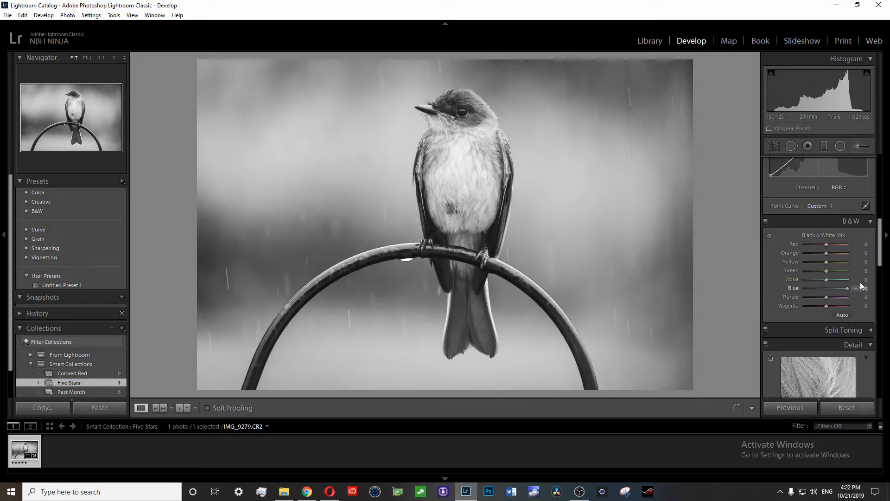
{"action": "left_click", "coordinate": [843, 315]}
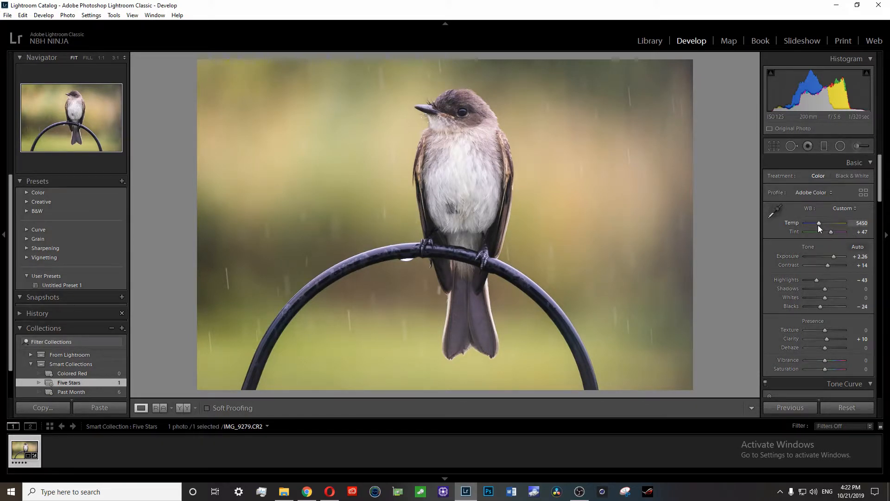
Step: Set the white balance by sampling a neutral spot on the black perch with the eyedropper
{"action": "left_click_drag", "start_coordinate": [818, 224], "coordinate": [830, 233]}
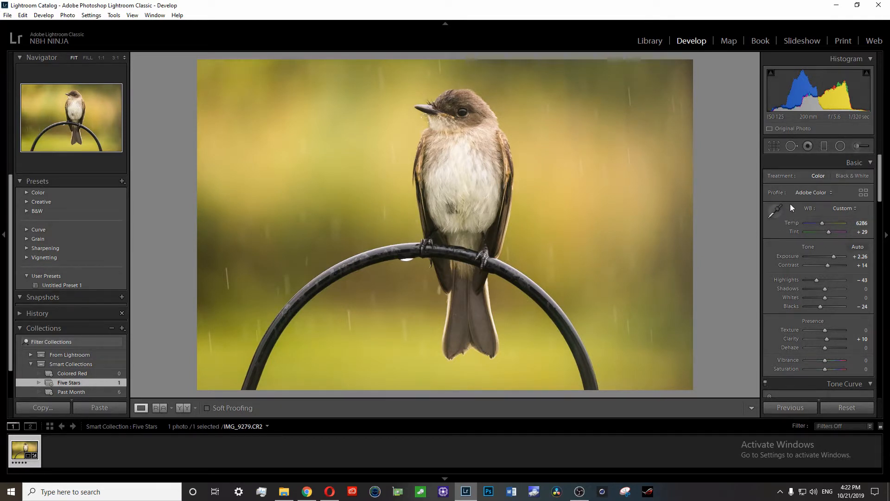
{"action": "left_click", "coordinate": [775, 210]}
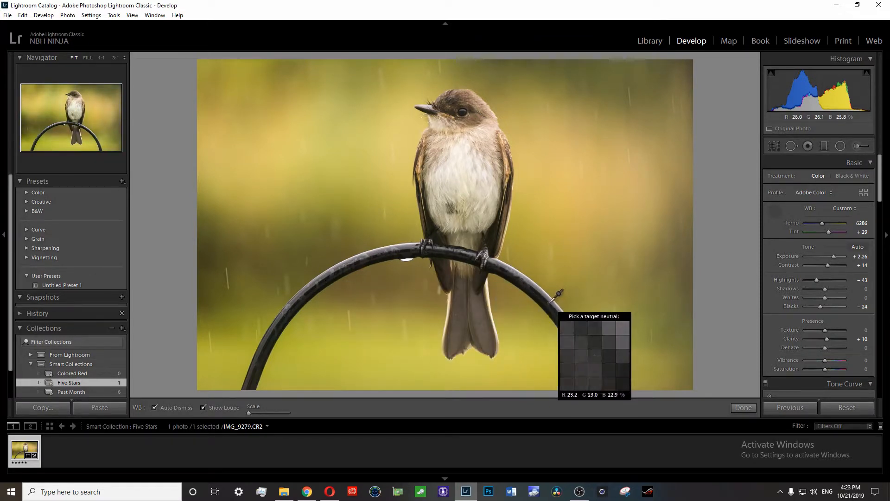
{"action": "left_click", "coordinate": [546, 296]}
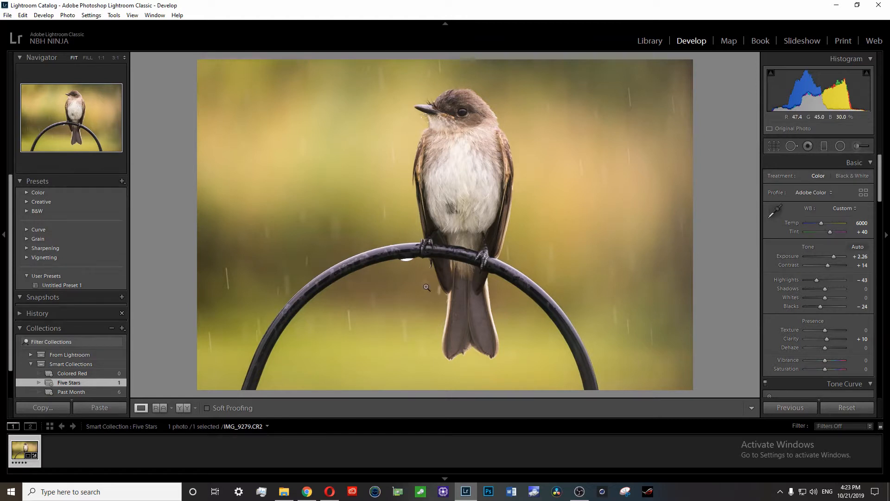
{"action": "left_click", "coordinate": [497, 492]}
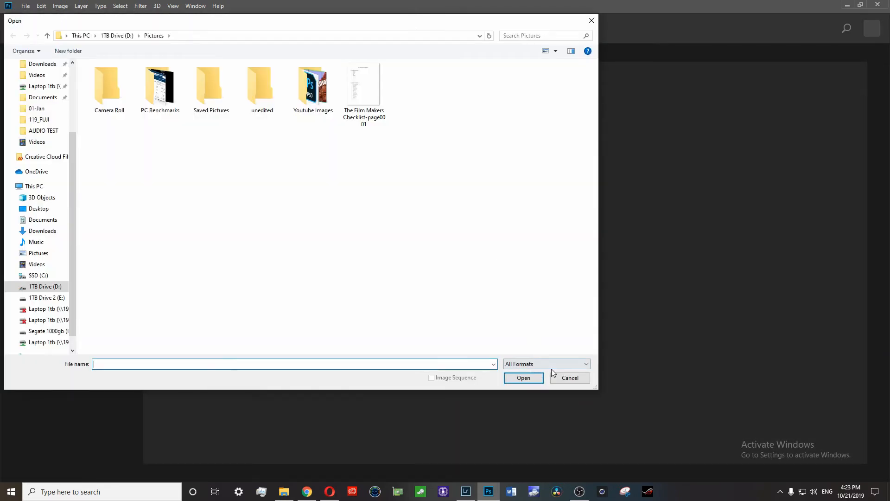
{"action": "left_click", "coordinate": [560, 378]}
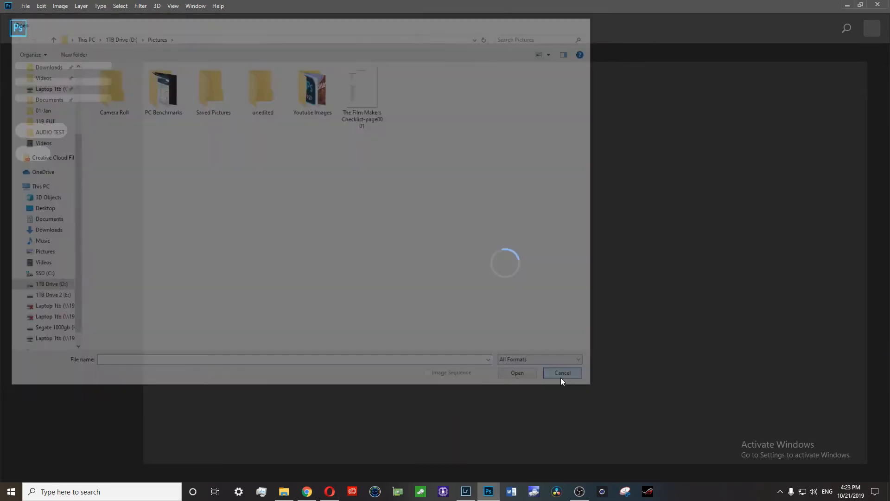
{"action": "left_click", "coordinate": [465, 492]}
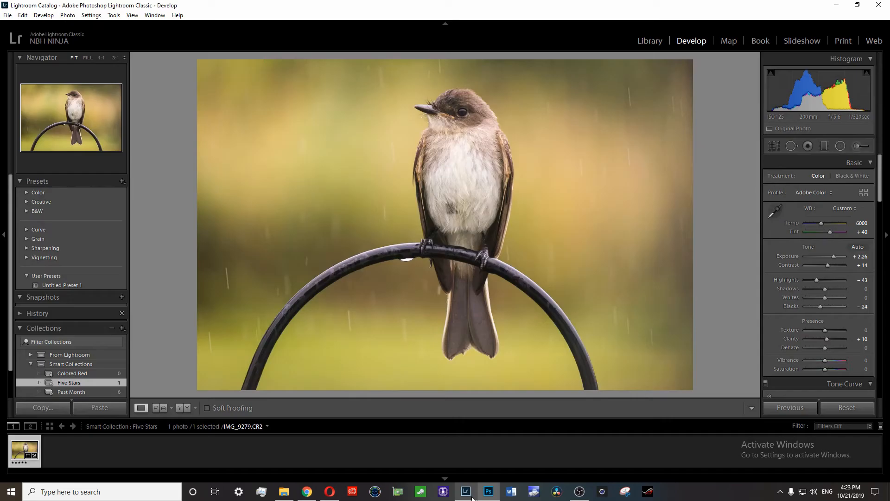
Step: Open the photo in Photoshop using Edit In
{"action": "right_click", "coordinate": [19, 447]}
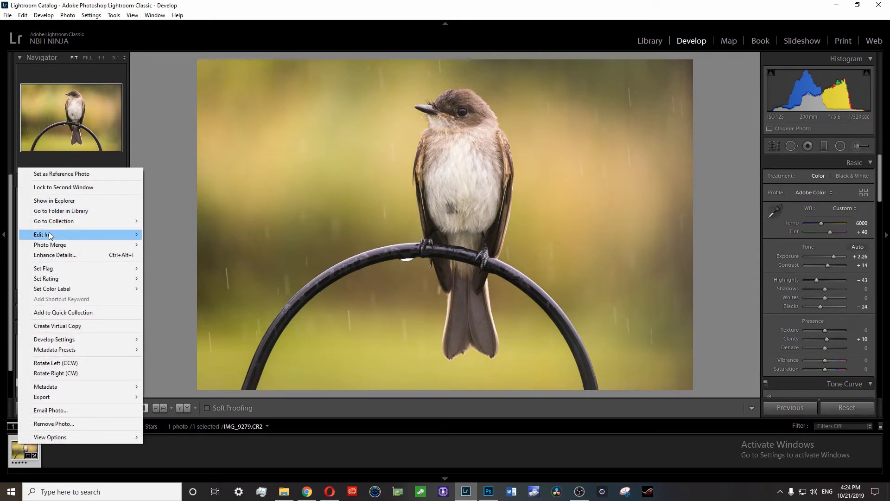
{"action": "mouse_move", "coordinate": [55, 238]}
{"action": "left_click", "coordinate": [182, 233]}
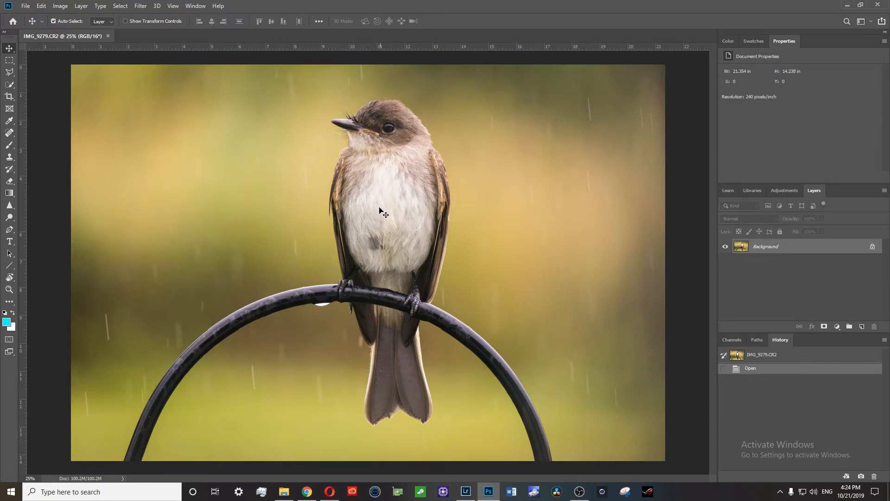
Step: Return to Lightroom and toggle Enable Profile Corrections in Lens Corrections repeatedly to compare the photo
{"action": "key", "text": "alt+Tab"}
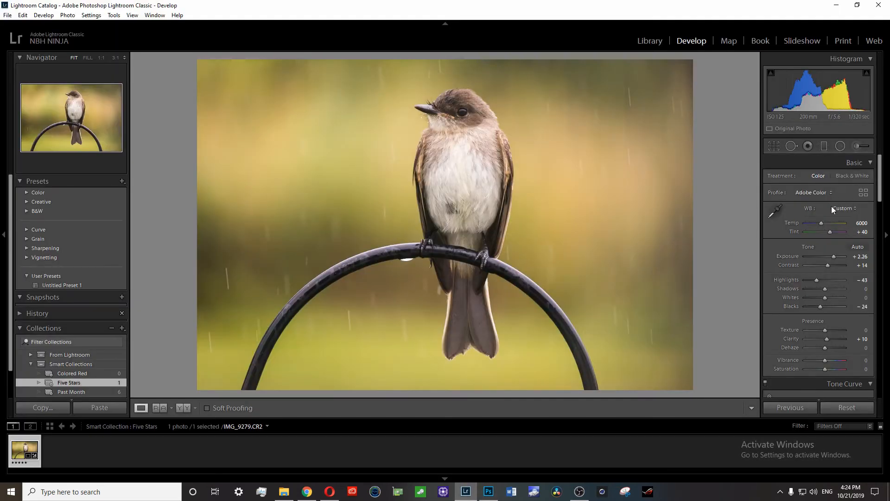
{"action": "scroll", "coordinate": [831, 206], "scroll_direction": "down", "scroll_amount": 15}
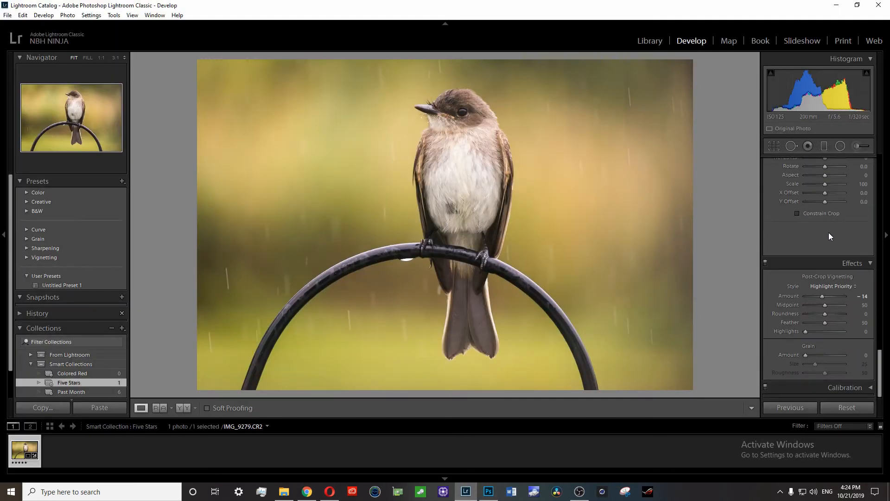
{"action": "scroll", "coordinate": [829, 235], "scroll_direction": "up", "scroll_amount": 2}
{"action": "scroll", "coordinate": [828, 233], "scroll_direction": "up", "scroll_amount": 10}
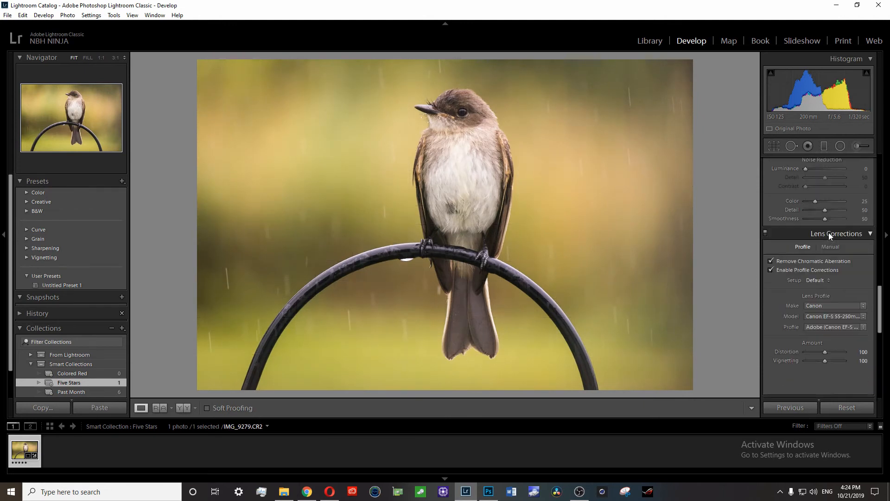
{"action": "scroll", "coordinate": [828, 233], "scroll_direction": "down", "scroll_amount": 5}
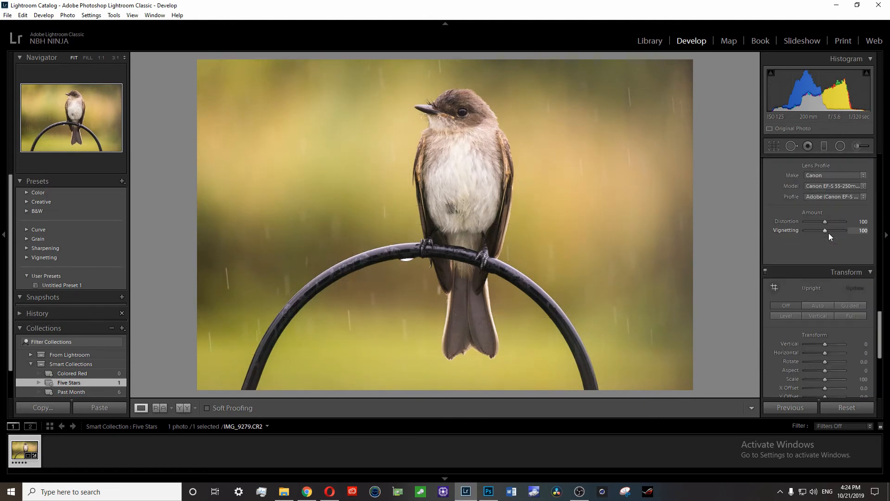
{"action": "scroll", "coordinate": [828, 232], "scroll_direction": "up", "scroll_amount": 2}
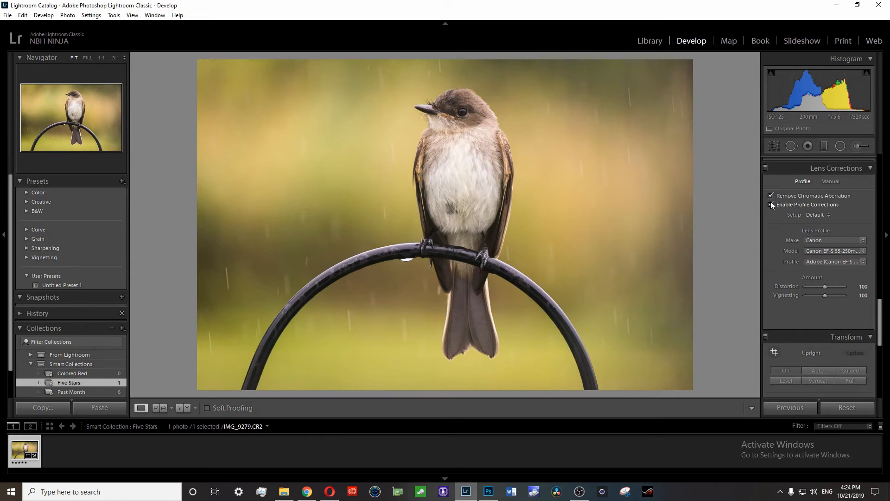
{"action": "left_click", "coordinate": [771, 203]}
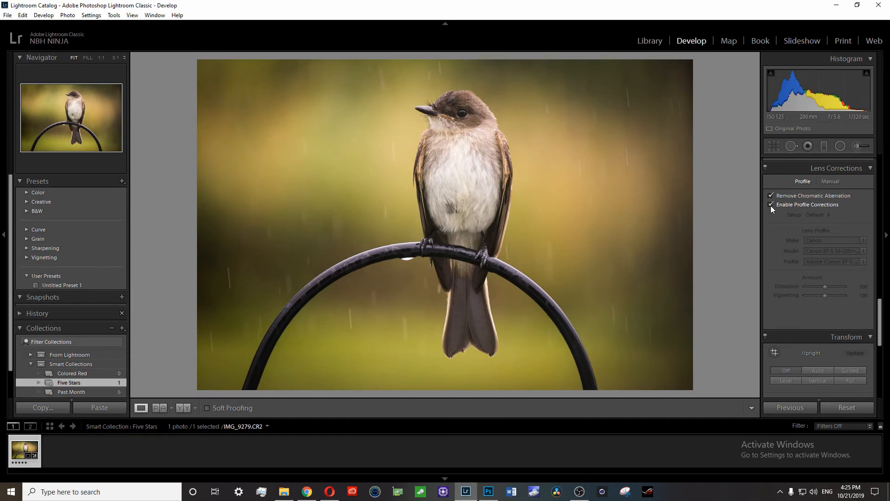
{"action": "left_click", "coordinate": [771, 205]}
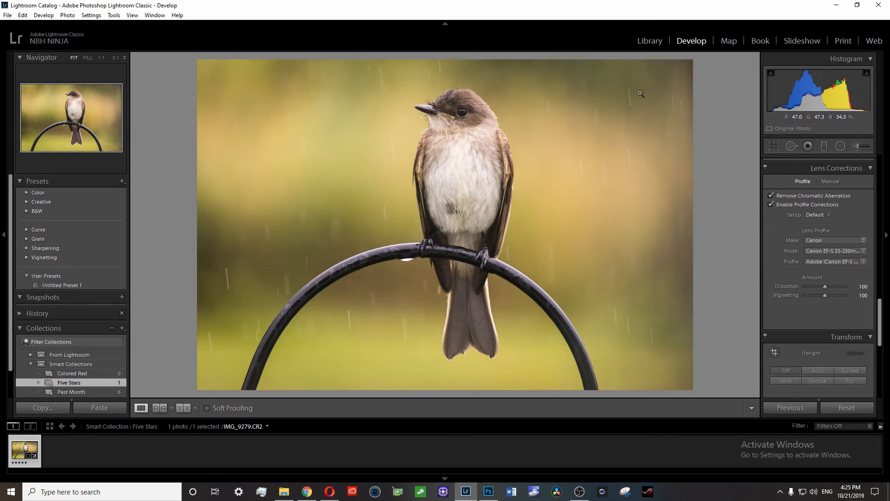
{"action": "left_click", "coordinate": [770, 204]}
{"action": "left_click", "coordinate": [770, 204]}
{"action": "left_click", "coordinate": [770, 204]}
{"action": "left_click", "coordinate": [770, 205]}
{"action": "left_click", "coordinate": [770, 205]}
{"action": "left_click", "coordinate": [770, 204]}
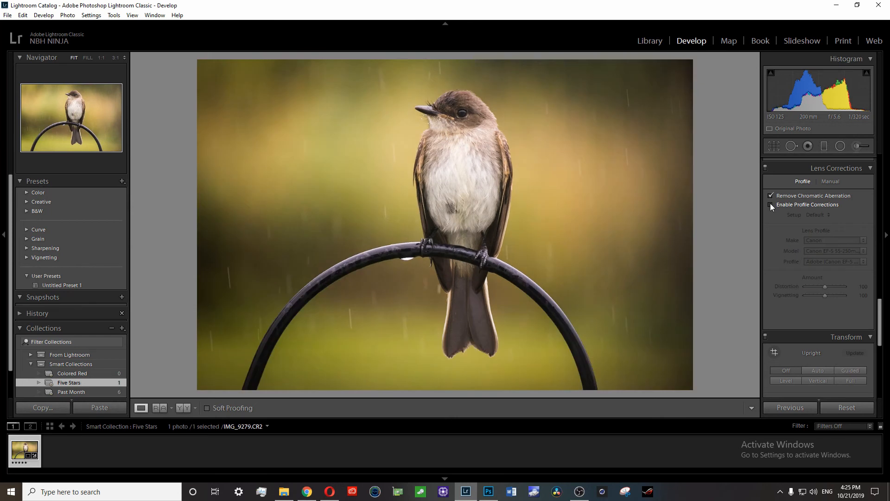
{"action": "left_click", "coordinate": [770, 204]}
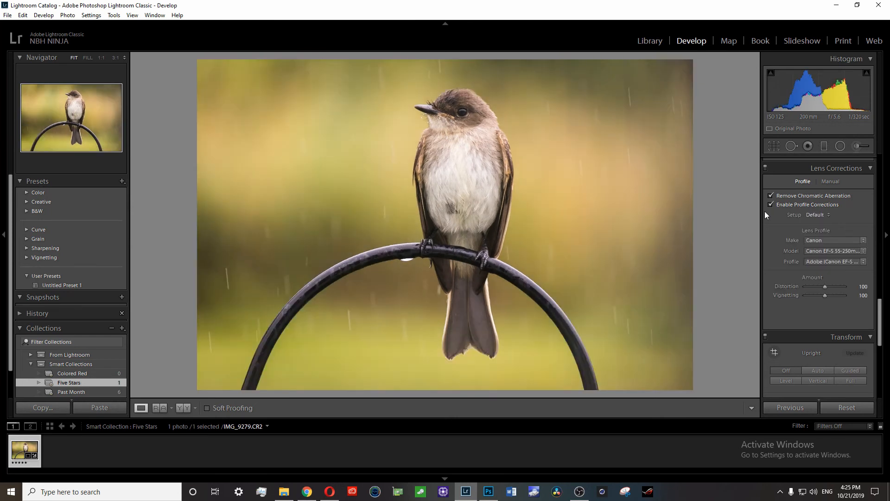